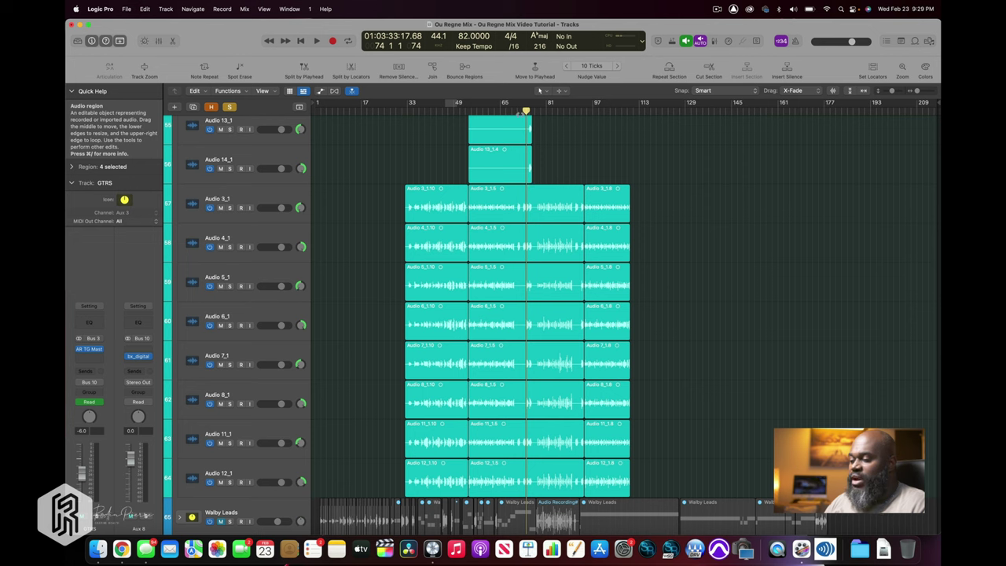
Play the soloed background vocals from about bar 70 and stop around bar 72.
{"action": "left_click", "coordinate": [519, 111]}
{"action": "left_click_drag", "start_coordinate": [519, 111], "coordinate": [515, 113]}
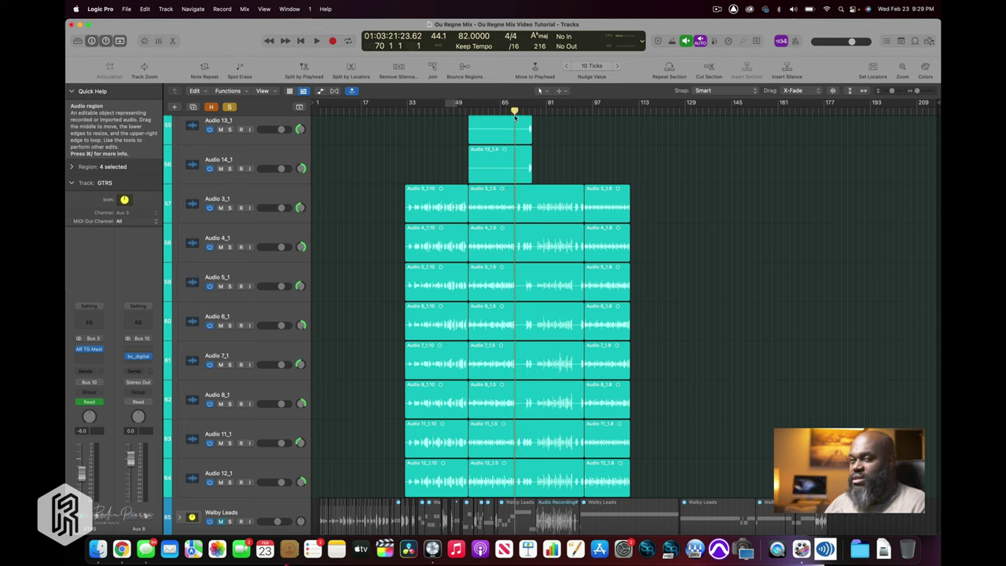
{"action": "left_click_drag", "start_coordinate": [514, 116], "coordinate": [516, 116]}
{"action": "key", "text": "space"}
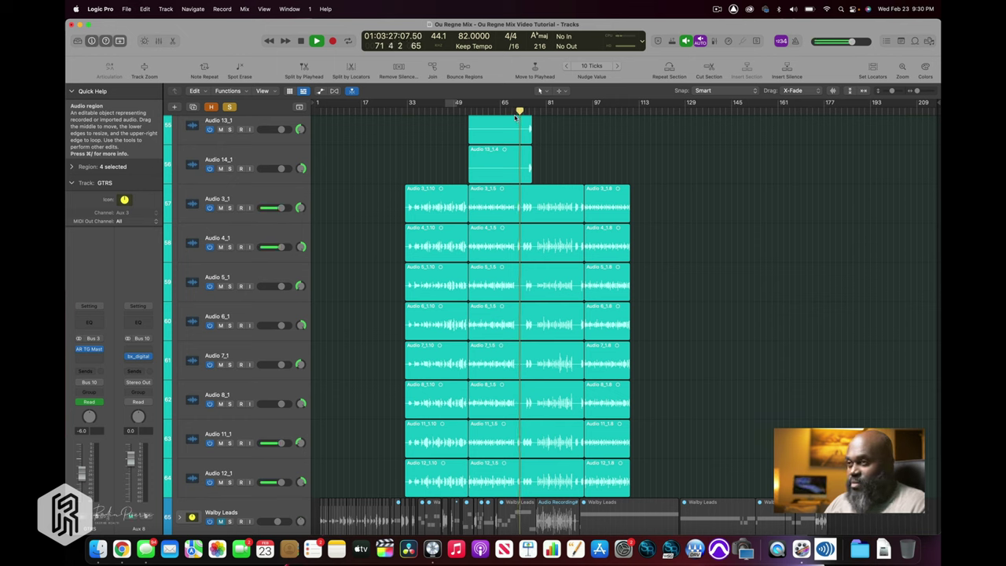
{"action": "key", "text": "space"}
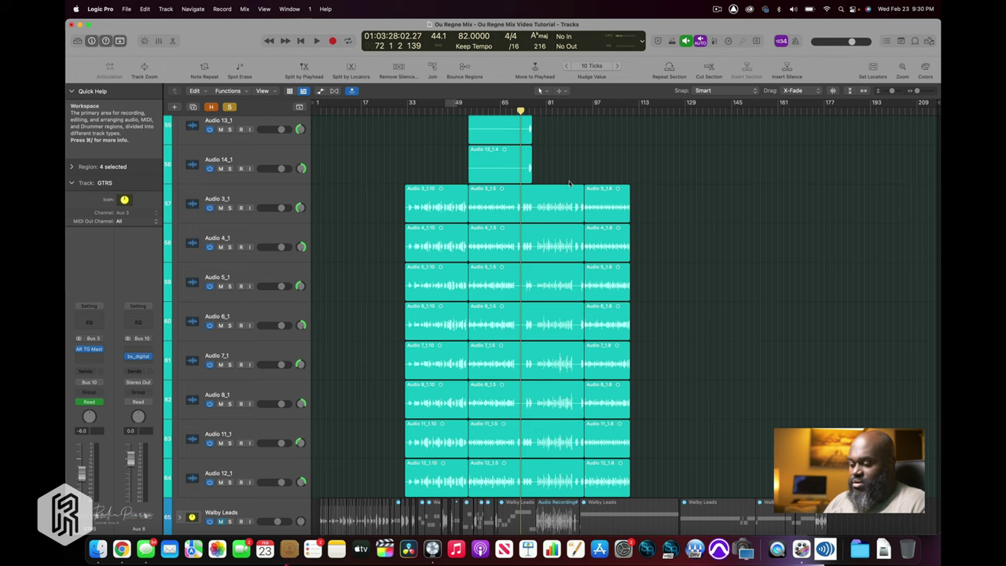
Look over the stacked background vocal tracks and place the playhead at bar 81.
{"action": "scroll", "coordinate": [569, 183], "scroll_direction": "down", "scroll_amount": 5}
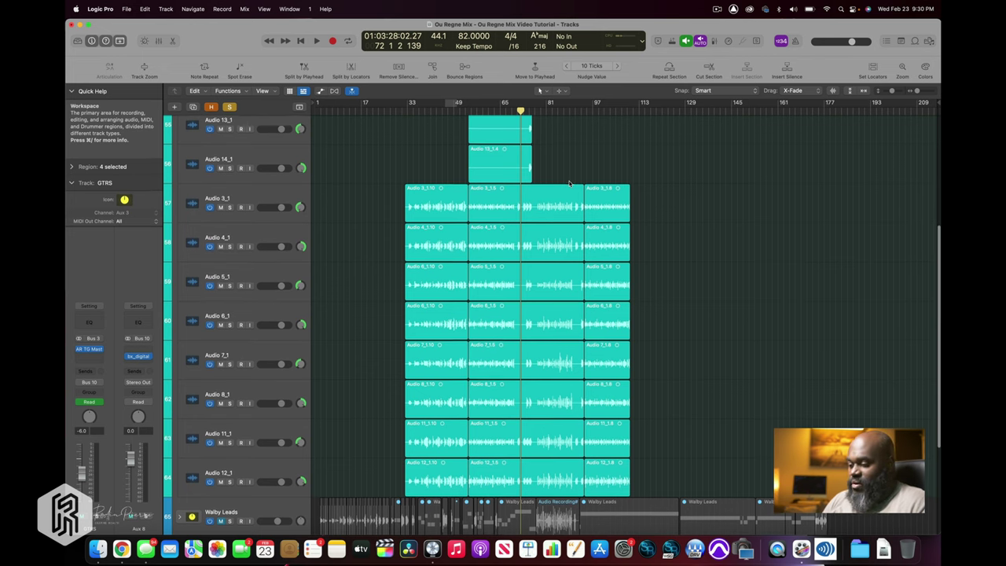
{"action": "scroll", "coordinate": [570, 183], "scroll_direction": "up", "scroll_amount": 2}
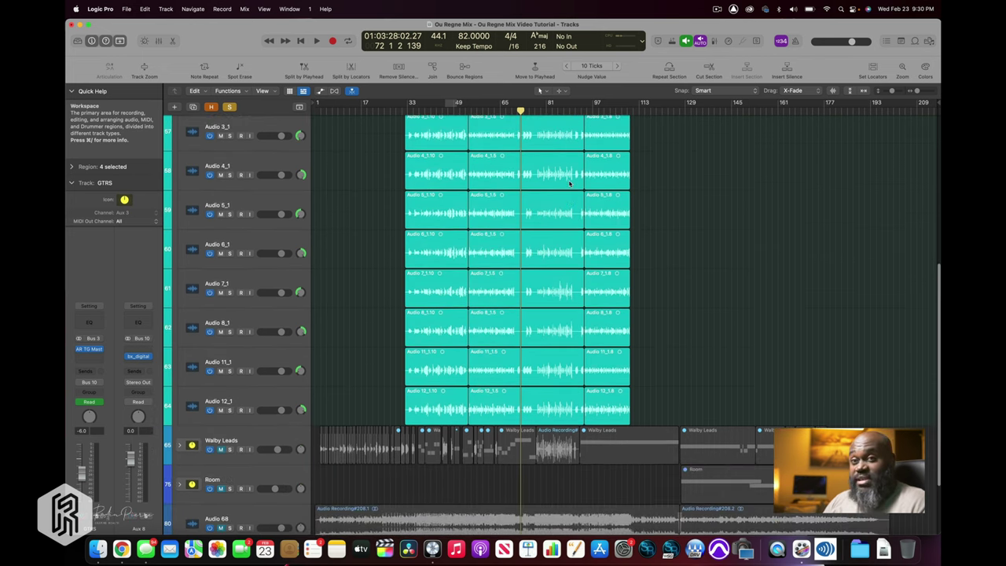
{"action": "scroll", "coordinate": [570, 183], "scroll_direction": "up", "scroll_amount": 5}
{"action": "scroll", "coordinate": [570, 183], "scroll_direction": "down", "scroll_amount": 5}
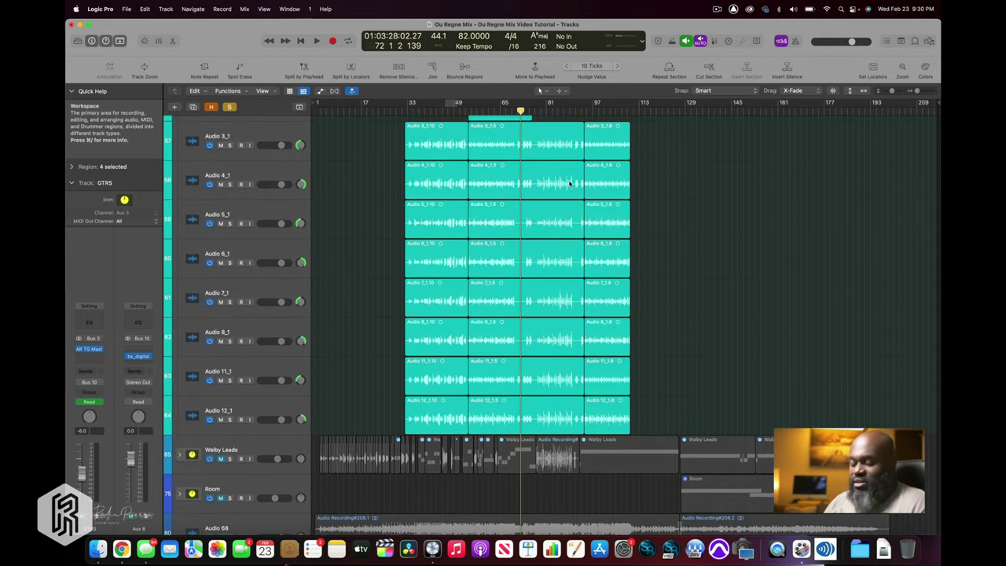
{"action": "scroll", "coordinate": [570, 183], "scroll_direction": "down", "scroll_amount": 1}
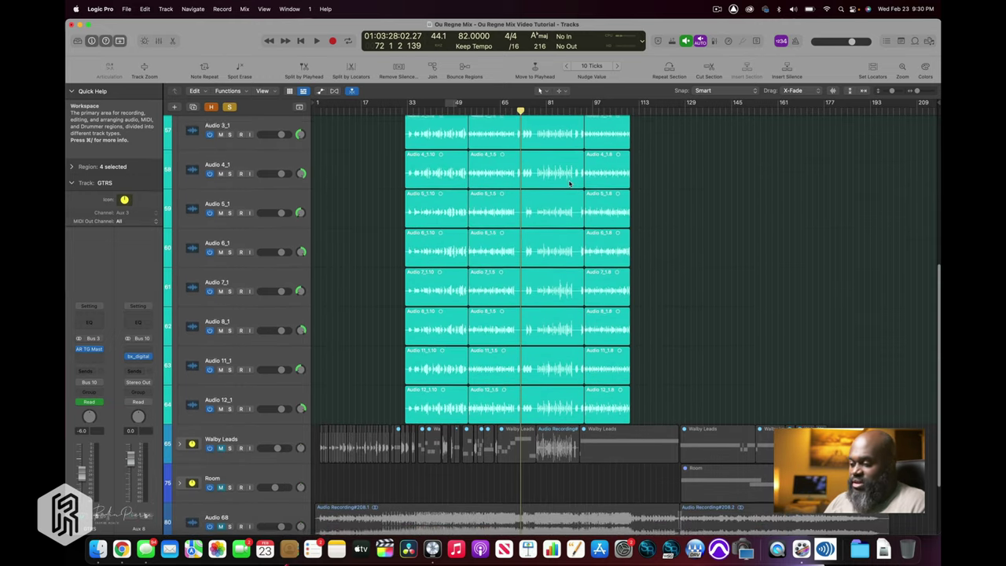
{"action": "left_click", "coordinate": [547, 111]}
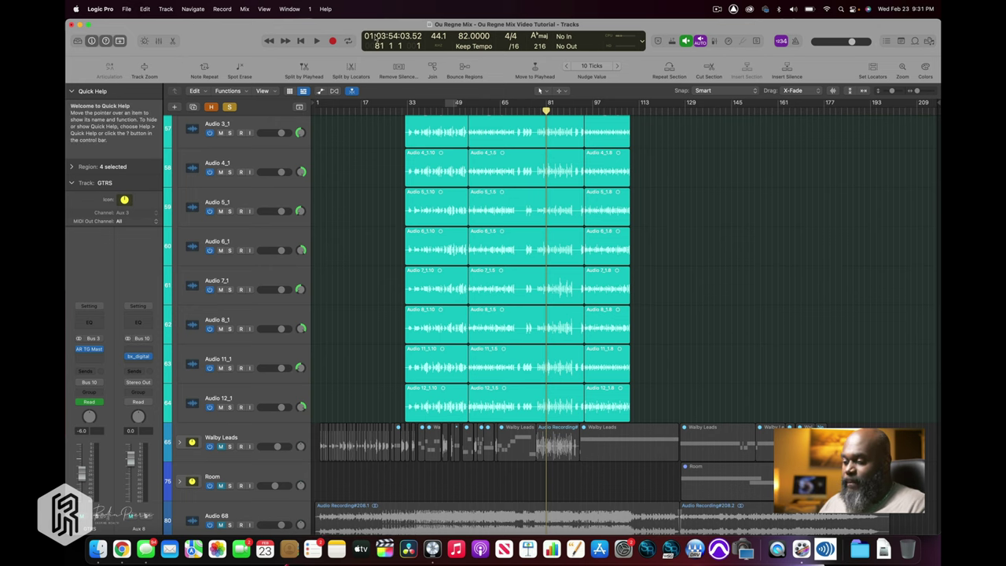
Select the BGVS track and inspect the J37 tape plug-in on its Bus 20 effects return, closing the plug-in after viewing.
{"action": "scroll", "coordinate": [377, 159], "scroll_direction": "up", "scroll_amount": 6}
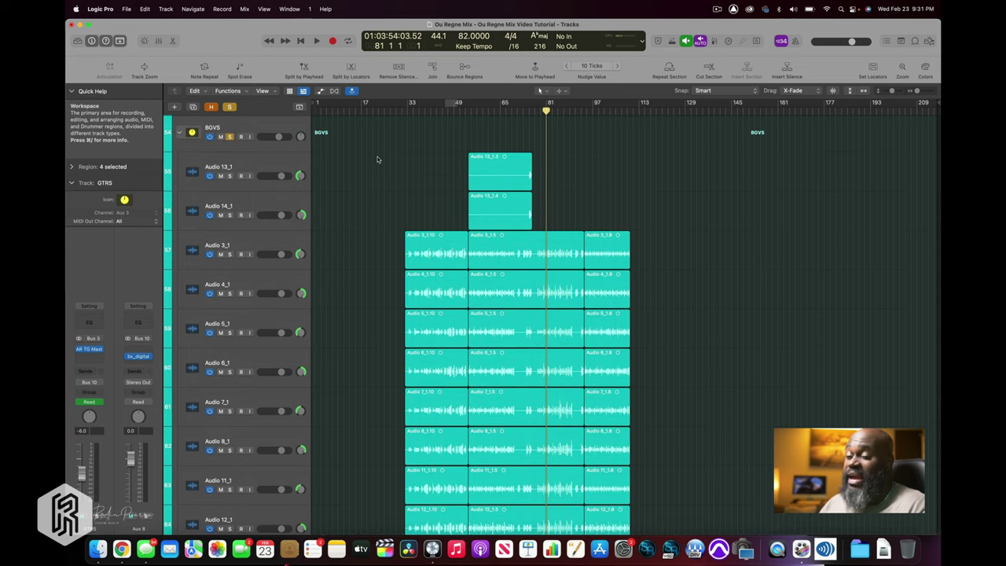
{"action": "scroll", "coordinate": [275, 216], "scroll_direction": "up", "scroll_amount": 3}
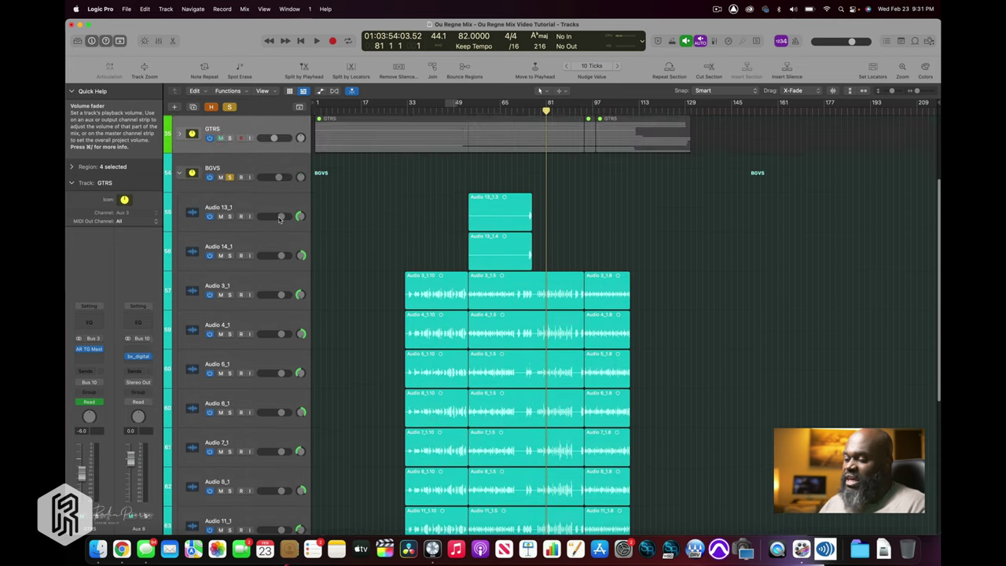
{"action": "left_click", "coordinate": [239, 198]}
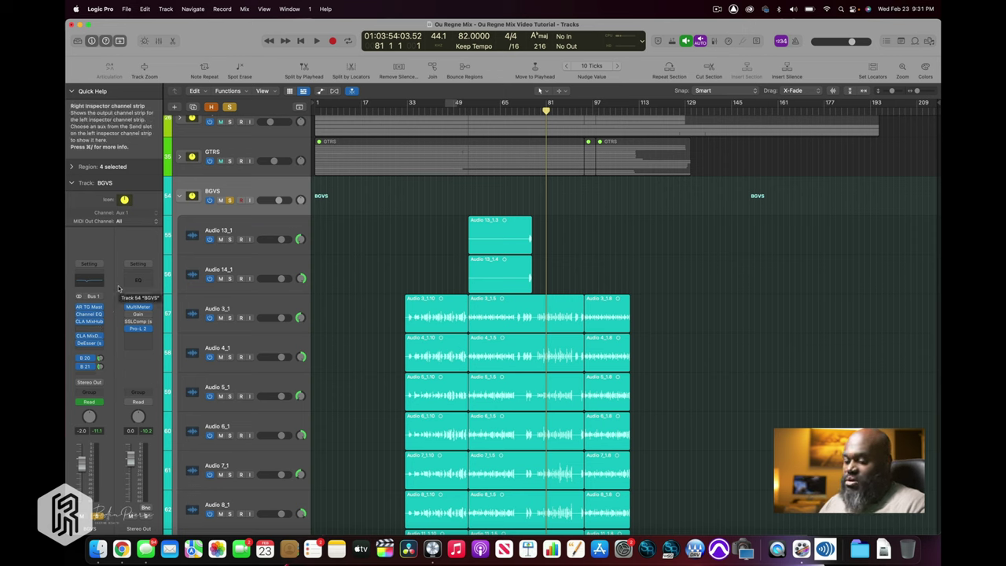
{"action": "left_click", "coordinate": [85, 359]}
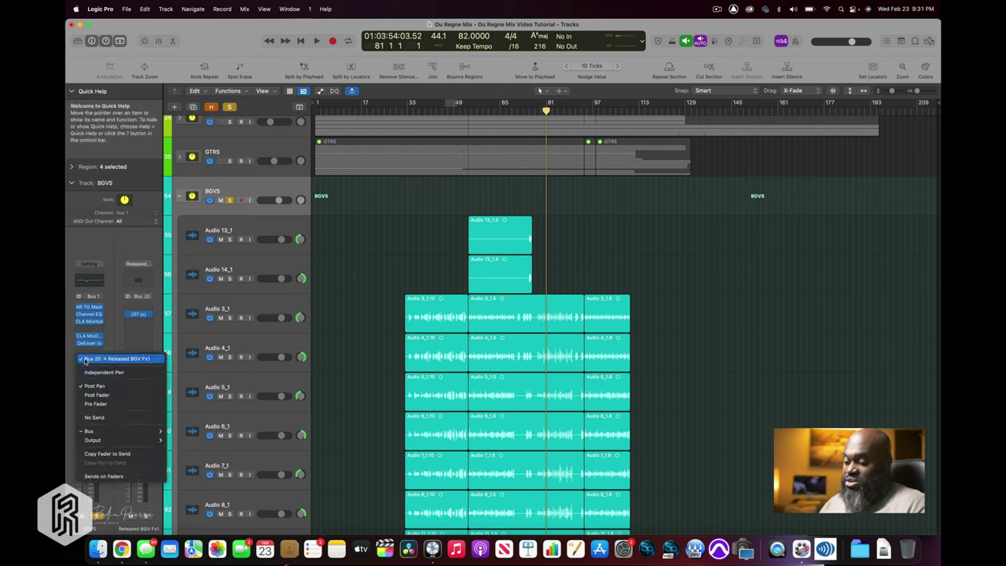
{"action": "left_click", "coordinate": [121, 328]}
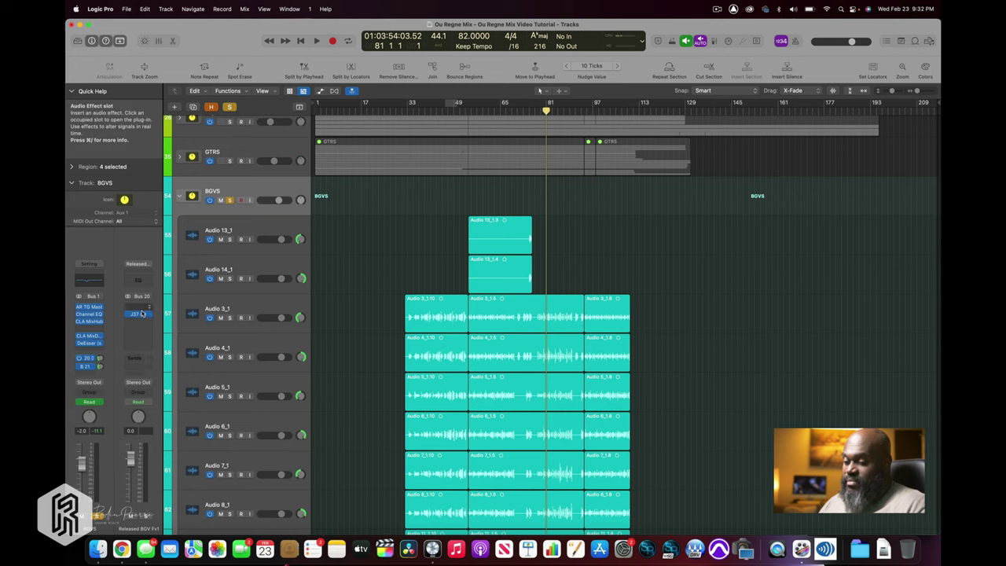
{"action": "left_click", "coordinate": [139, 313]}
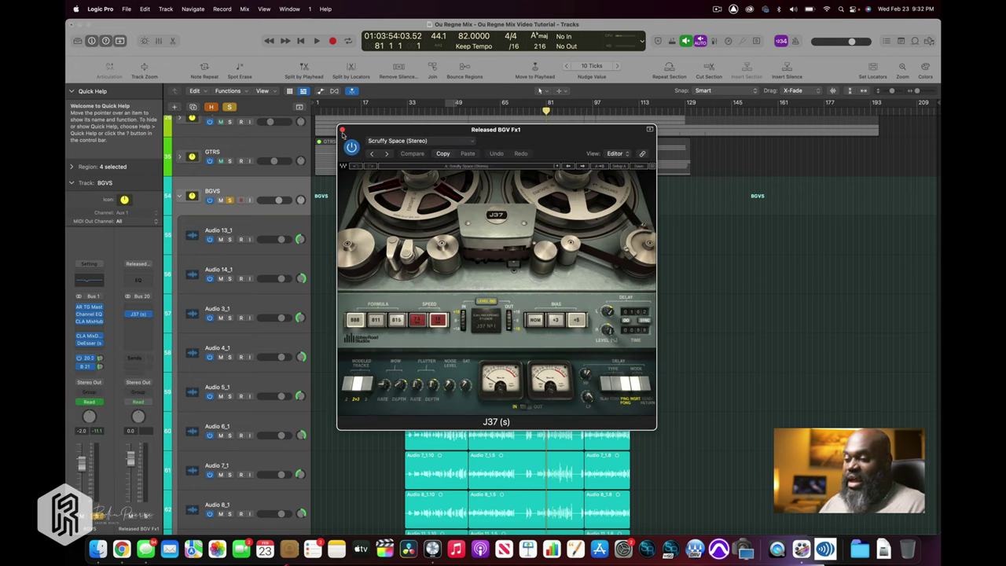
{"action": "left_click", "coordinate": [342, 128]}
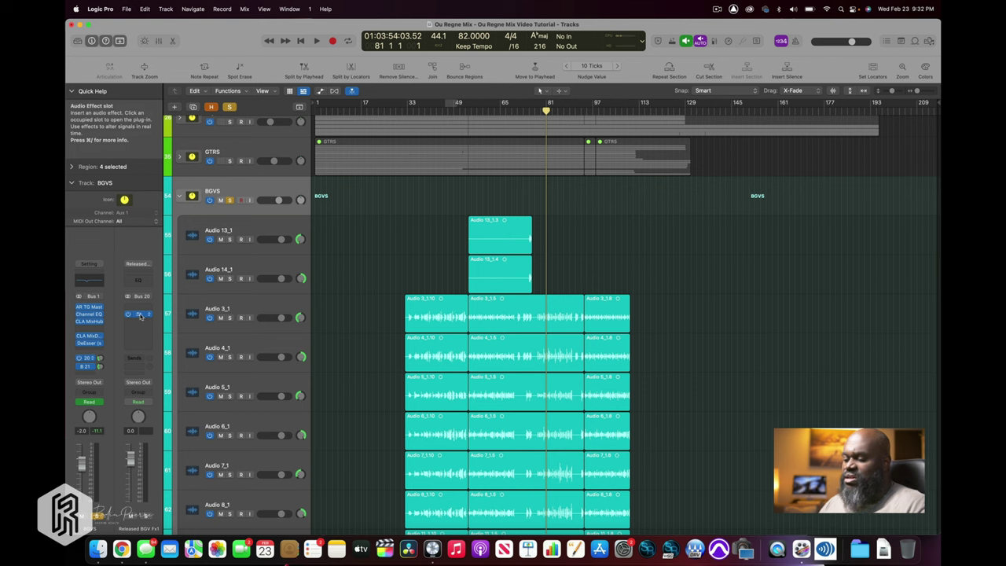
{"action": "left_click", "coordinate": [141, 316]}
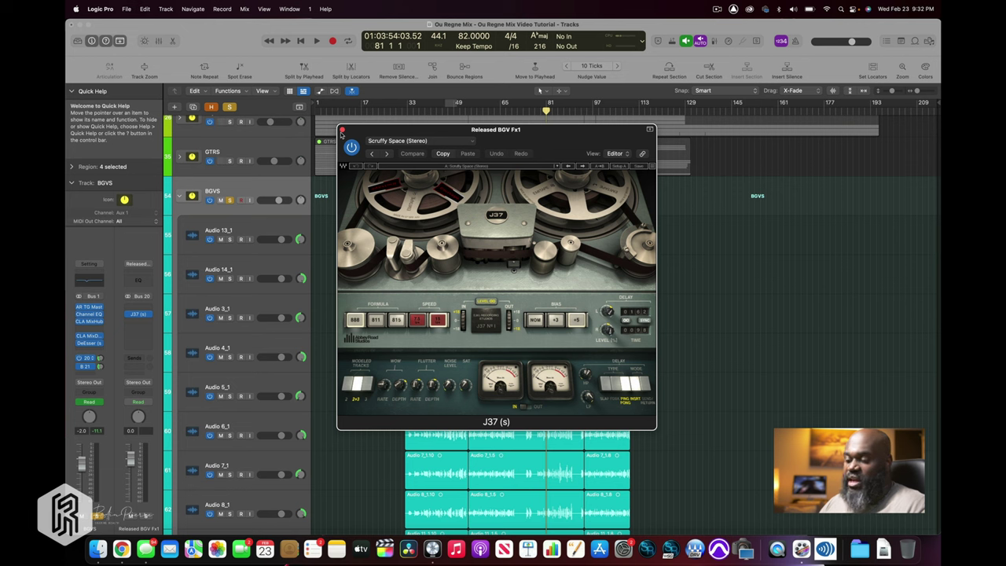
{"action": "left_click", "coordinate": [342, 129]}
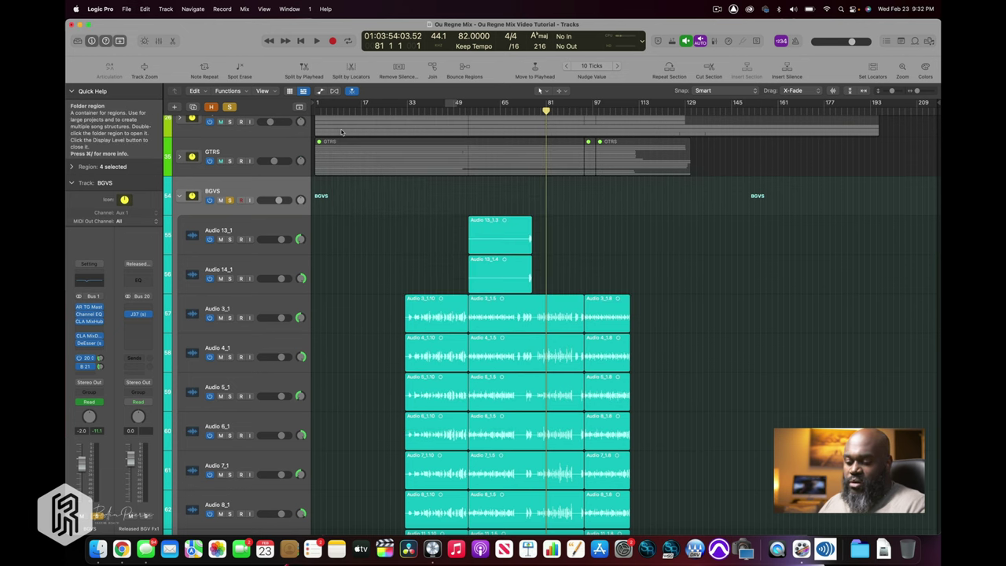
Inspect the Little Plate reverb on the BGVS track's Bus 21 effects return and close the plug-in.
{"action": "left_click", "coordinate": [88, 366]}
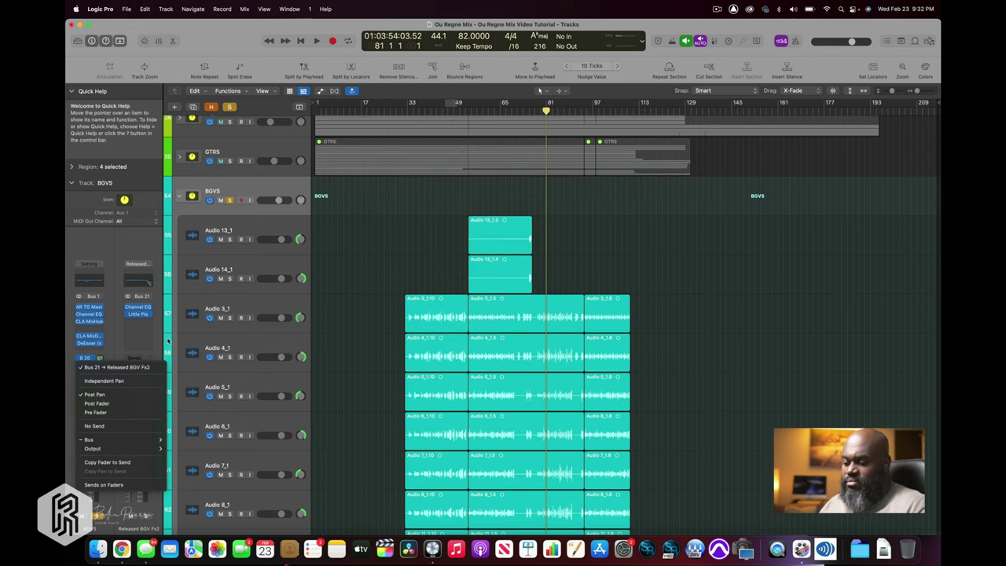
{"action": "left_click", "coordinate": [143, 319]}
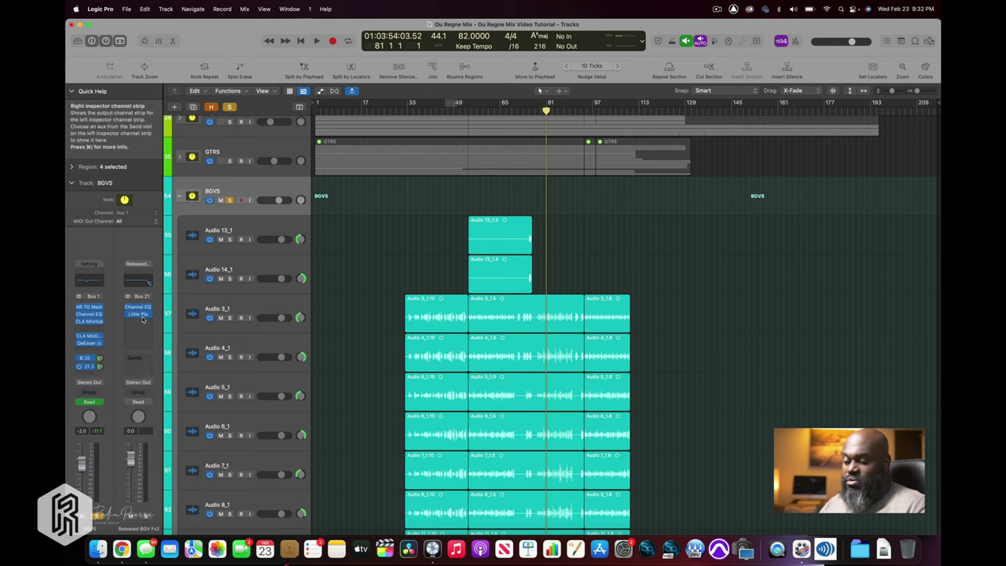
{"action": "left_click", "coordinate": [141, 316]}
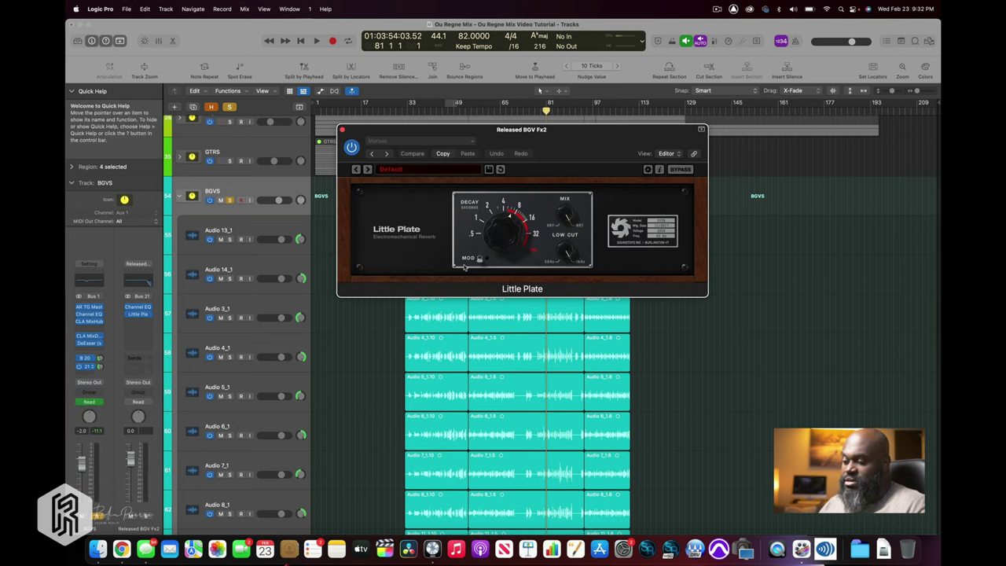
{"action": "left_click", "coordinate": [344, 131]}
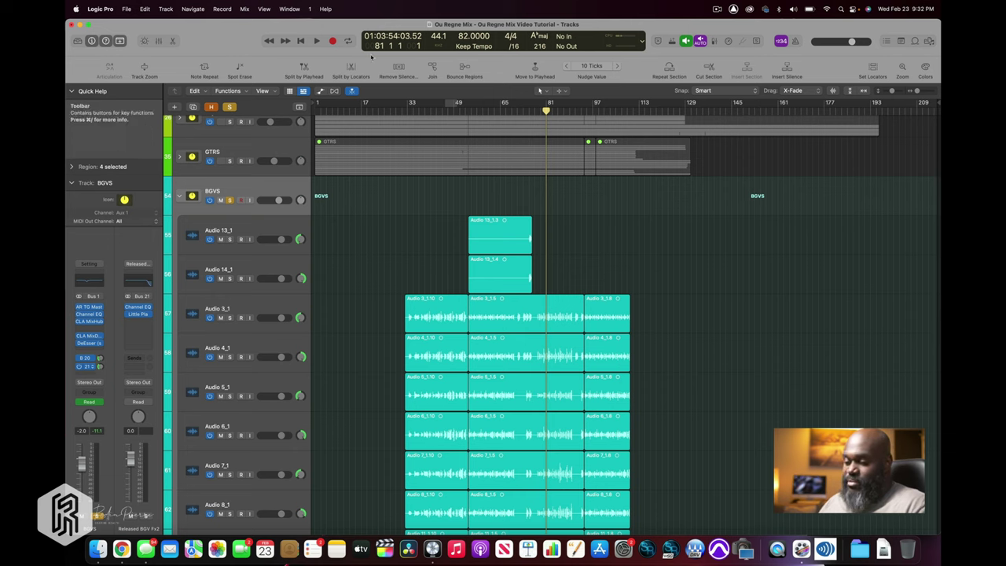
Collapse the BGVS track stack and turn off its solo.
{"action": "left_click", "coordinate": [179, 198]}
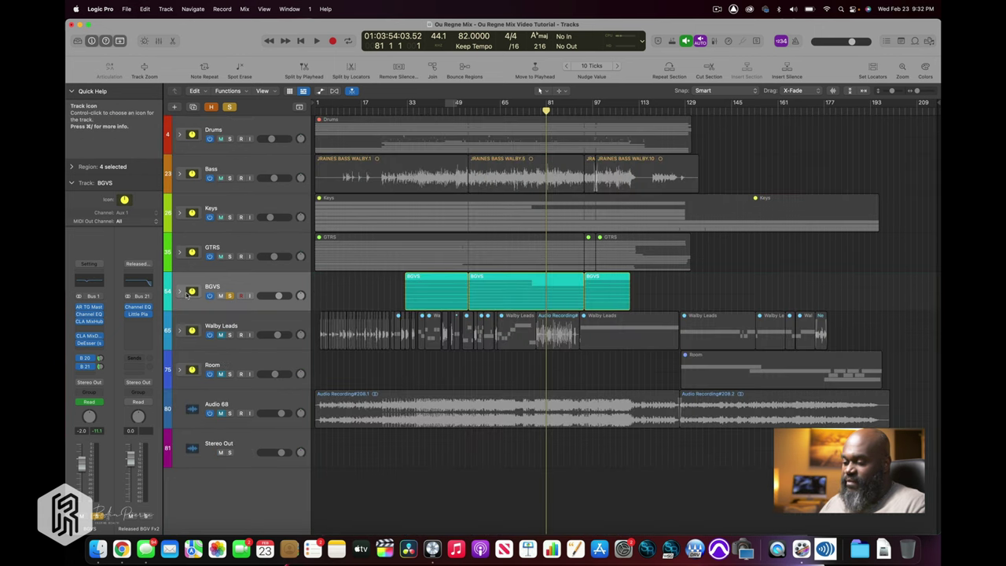
{"action": "left_click", "coordinate": [180, 292]}
{"action": "left_click", "coordinate": [181, 291]}
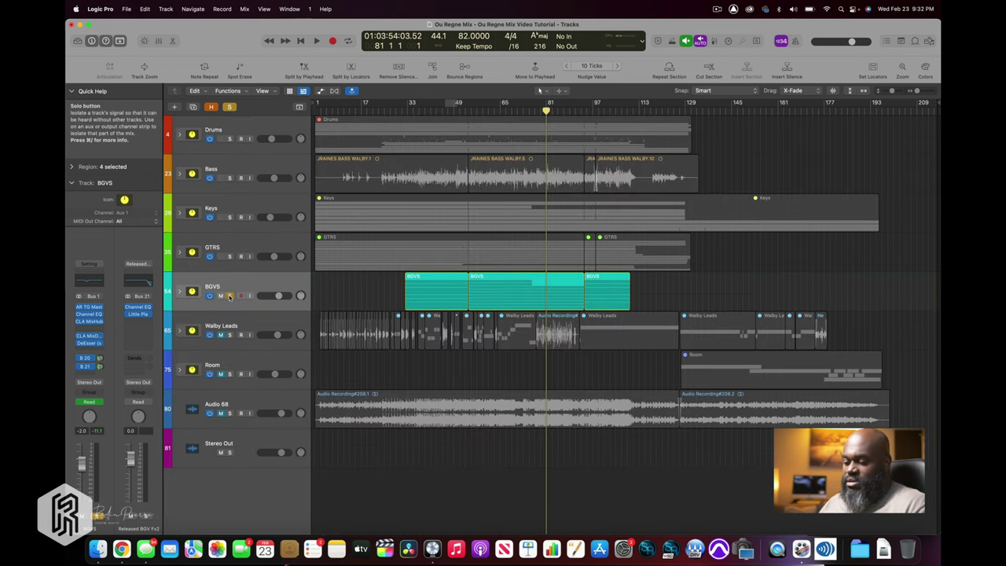
{"action": "left_click", "coordinate": [229, 295]}
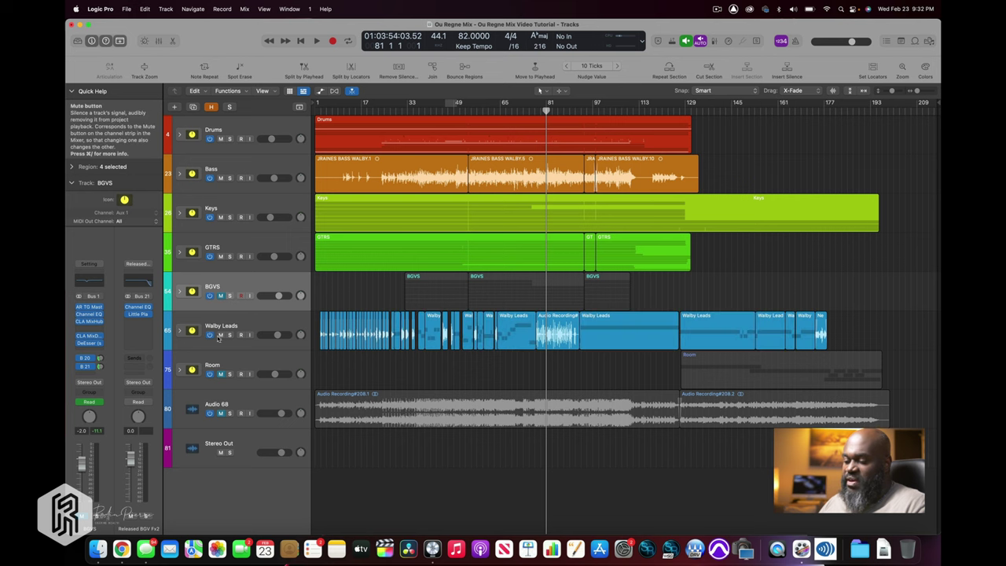
Expand the lead vocals track stack to show its individual tracks and regions in closer detail.
{"action": "left_click", "coordinate": [179, 332]}
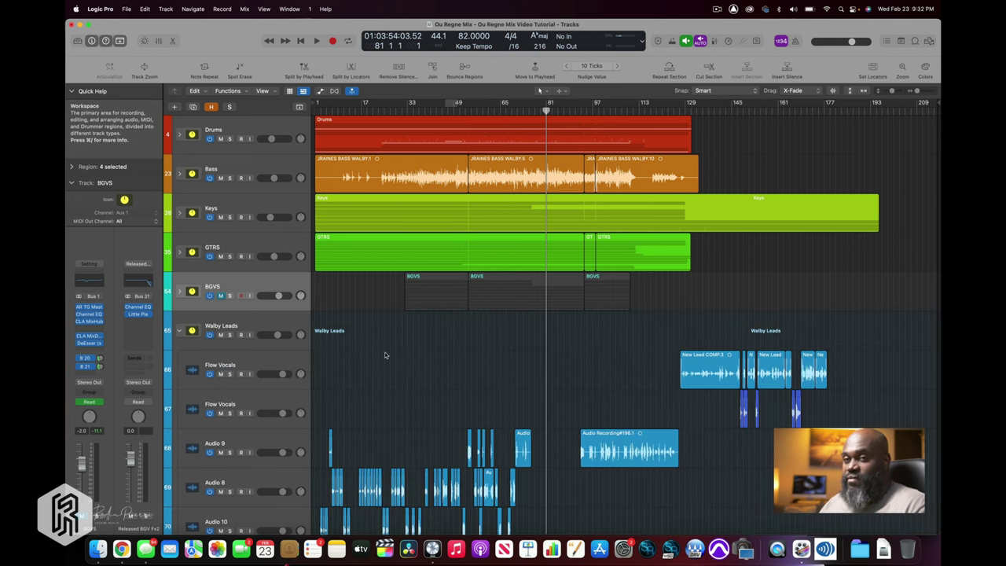
{"action": "scroll", "coordinate": [385, 354], "scroll_direction": "down", "scroll_amount": 8}
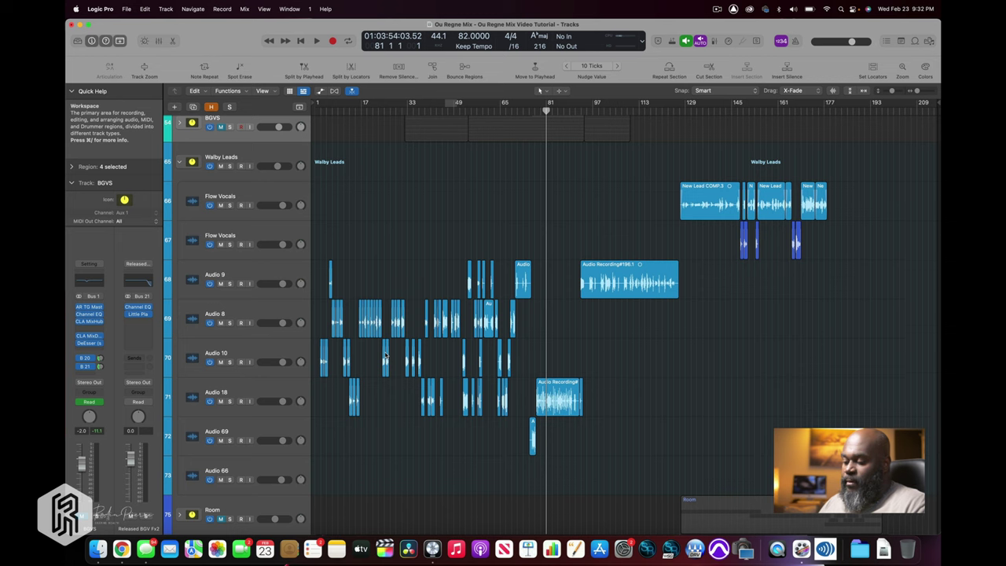
{"action": "scroll", "coordinate": [385, 355], "scroll_direction": "down", "scroll_amount": 1}
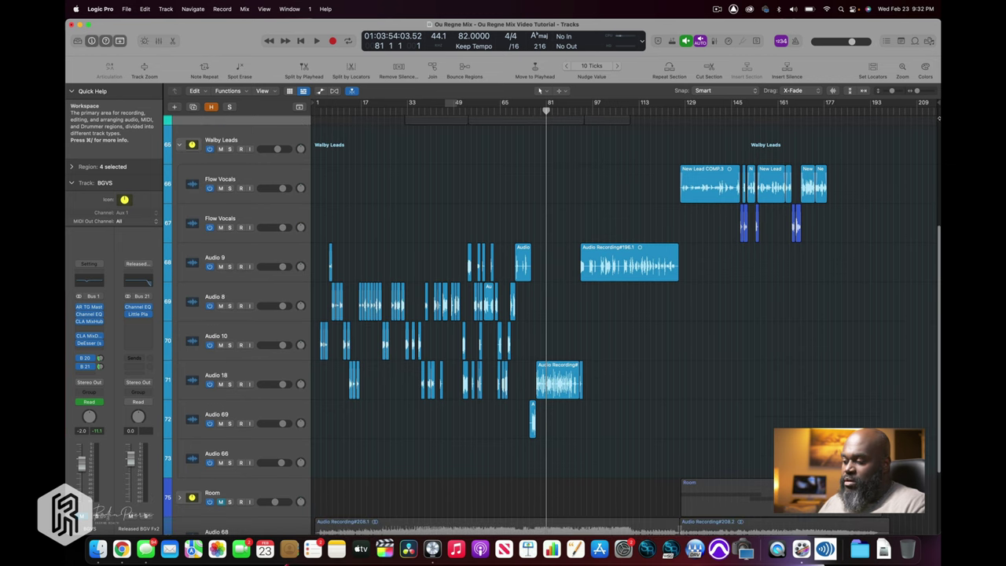
{"action": "left_click", "coordinate": [932, 93]}
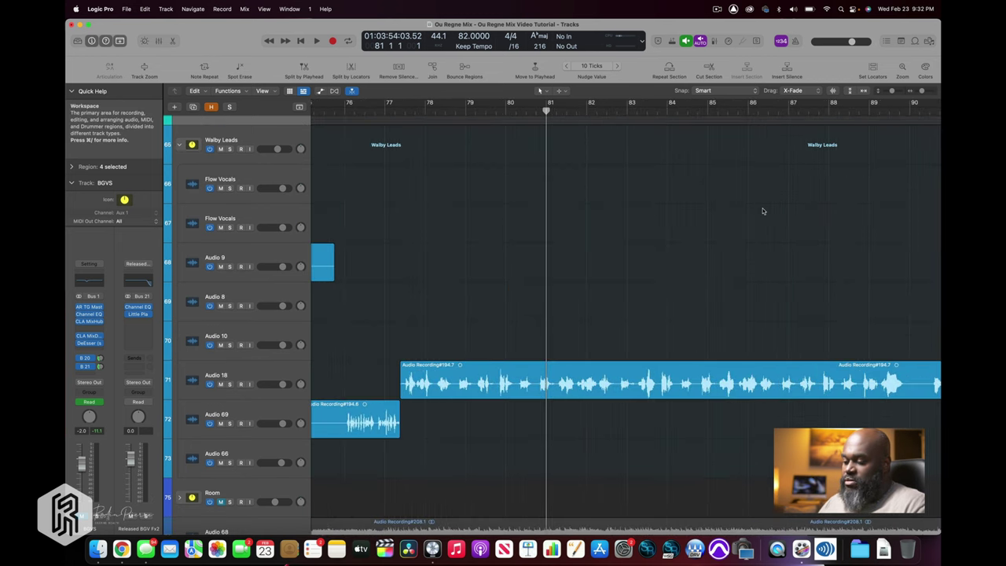
Examine how the lead vocal regions are spread across their tracks and start playback from about bar 57.
{"action": "scroll", "coordinate": [762, 211], "scroll_direction": "left", "scroll_amount": 15}
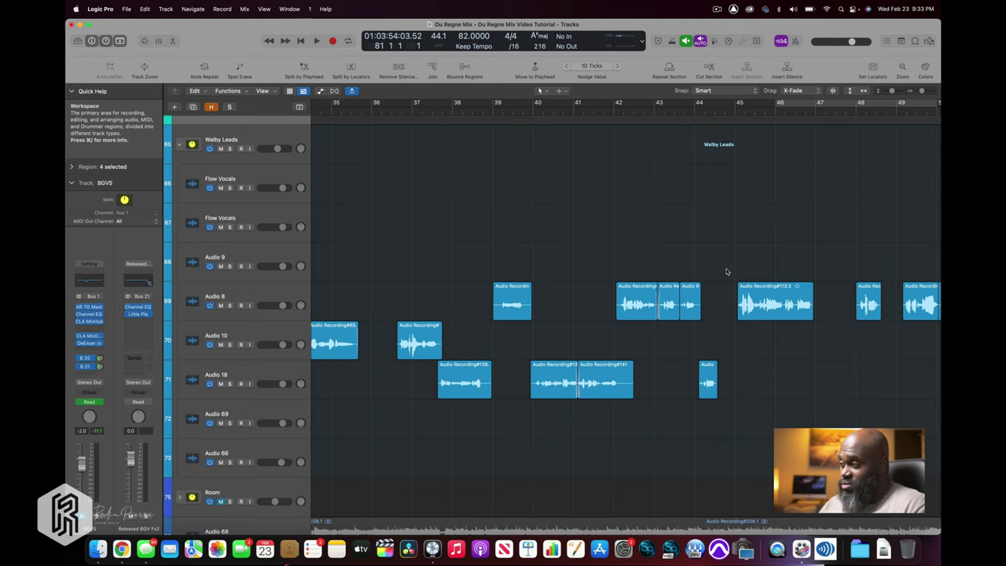
{"action": "scroll", "coordinate": [726, 271], "scroll_direction": "left", "scroll_amount": 10}
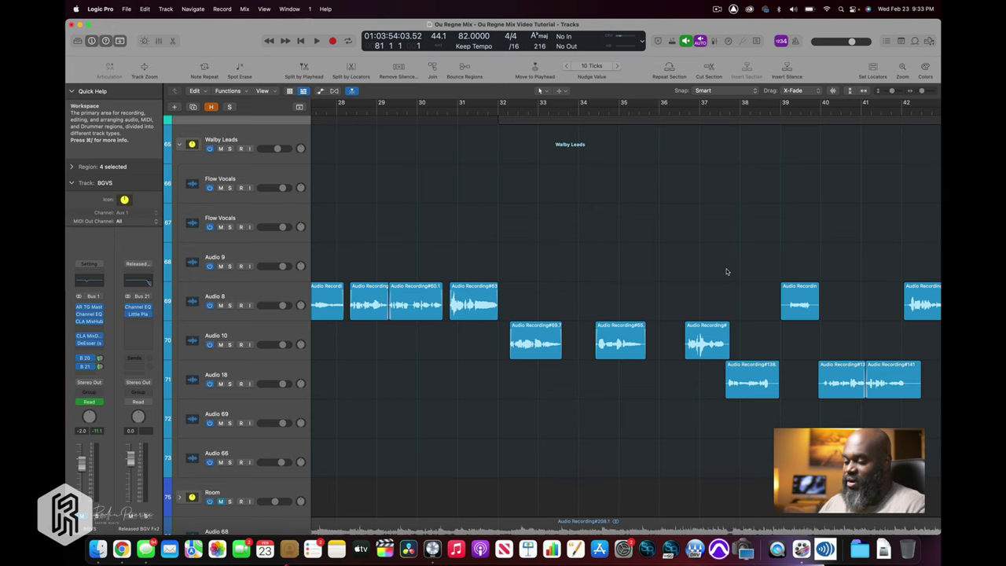
{"action": "scroll", "coordinate": [726, 272], "scroll_direction": "down", "scroll_amount": 10}
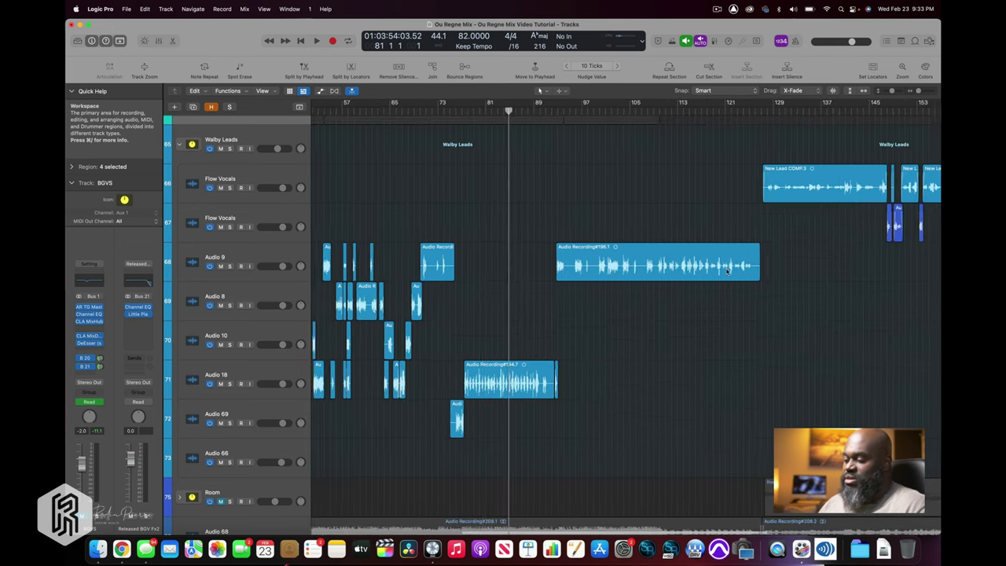
{"action": "scroll", "coordinate": [726, 272], "scroll_direction": "up", "scroll_amount": 15}
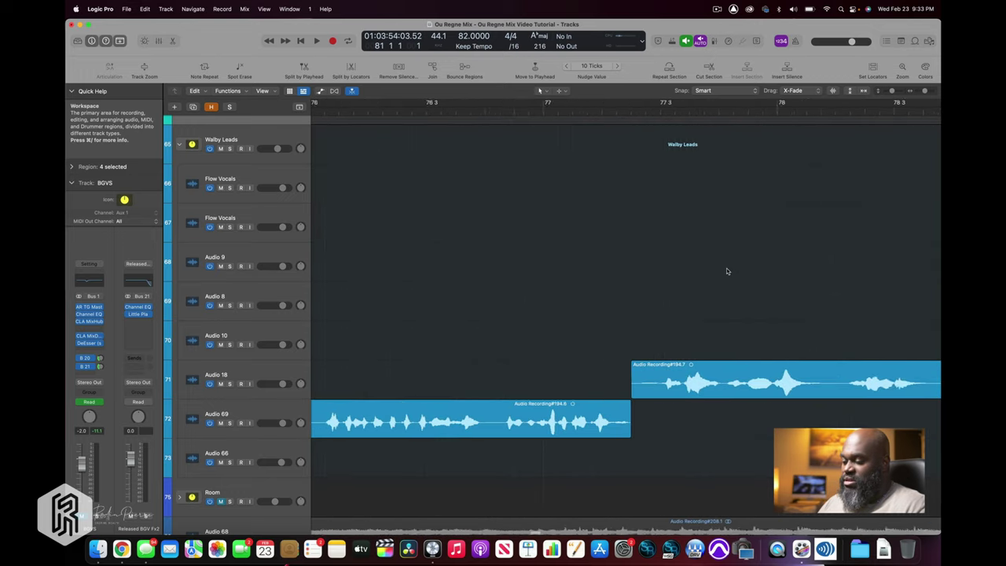
{"action": "scroll", "coordinate": [726, 272], "scroll_direction": "down", "scroll_amount": 5}
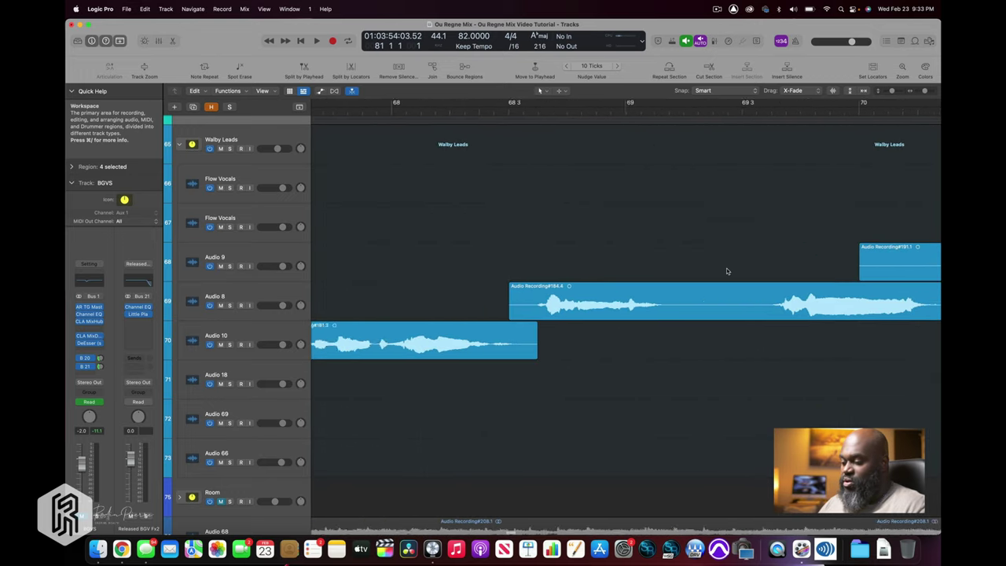
{"action": "scroll", "coordinate": [726, 272], "scroll_direction": "left", "scroll_amount": 10}
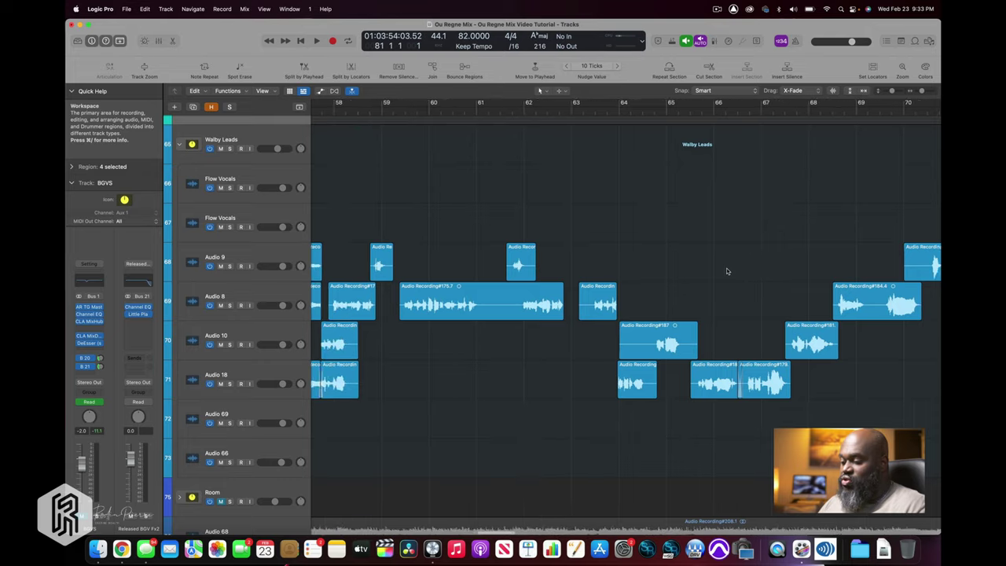
{"action": "scroll", "coordinate": [726, 272], "scroll_direction": "left", "scroll_amount": 6}
{"action": "left_click", "coordinate": [576, 110]}
{"action": "key", "text": "space"}
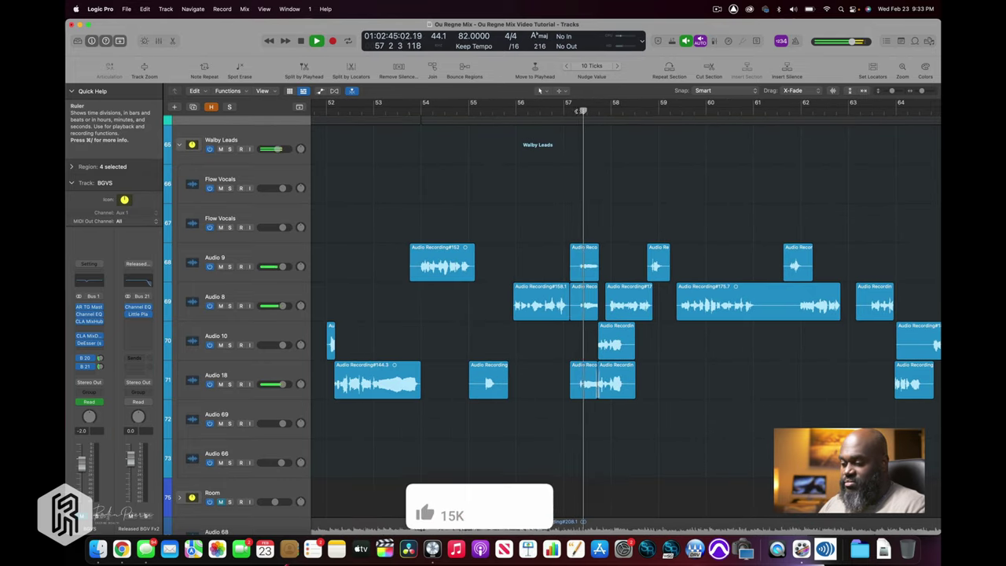
Audition the lead vocals track stack in solo from about bar 57 to bar 58, and turn its solo off.
{"action": "left_click", "coordinate": [230, 148]}
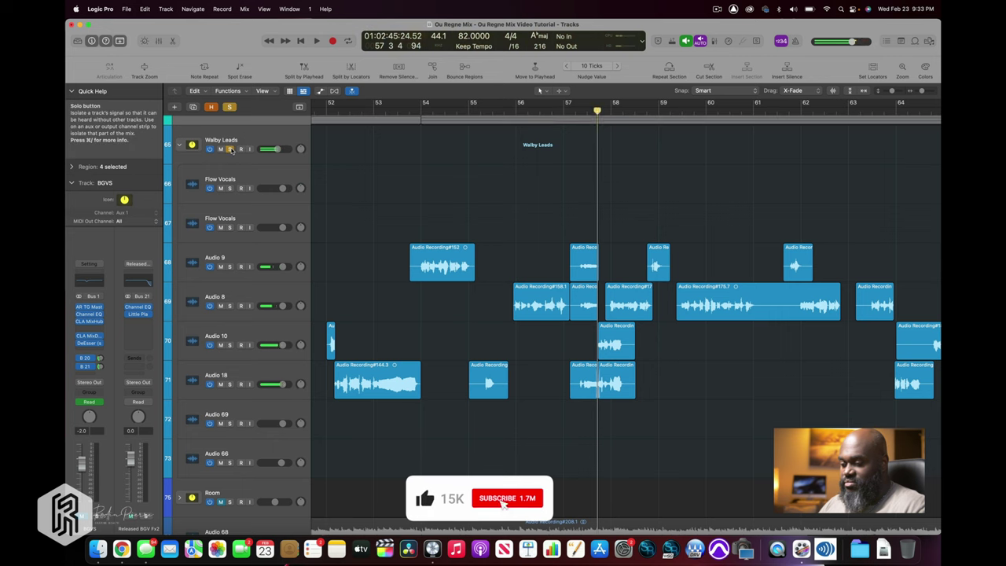
{"action": "key", "text": "space"}
{"action": "key", "text": "space"}
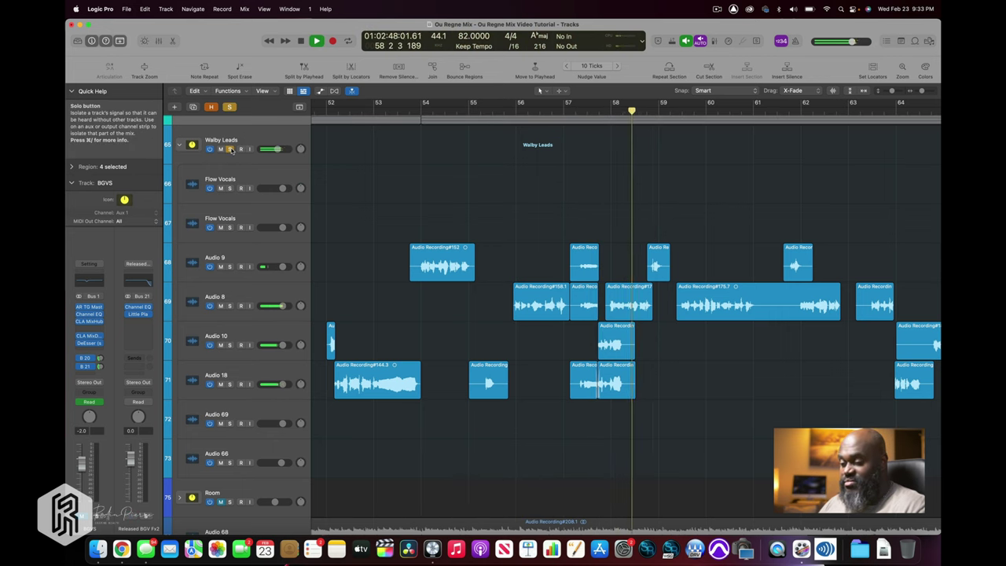
{"action": "key", "text": "space"}
{"action": "left_click", "coordinate": [230, 149]}
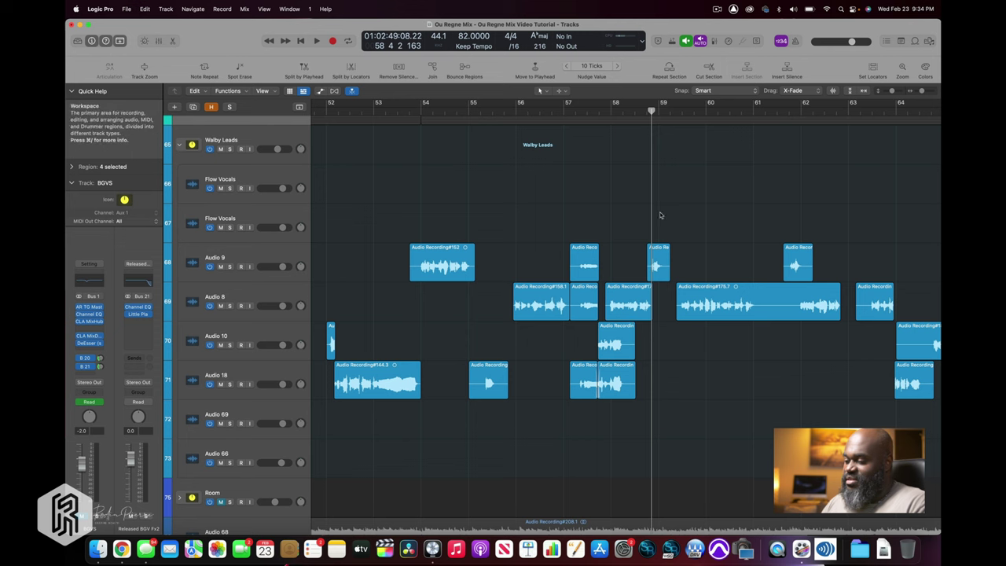
Review the lead vocal regions across the whole song and around bars 53 to 62, and collapse the lead vocals track stack.
{"action": "key", "text": "z"}
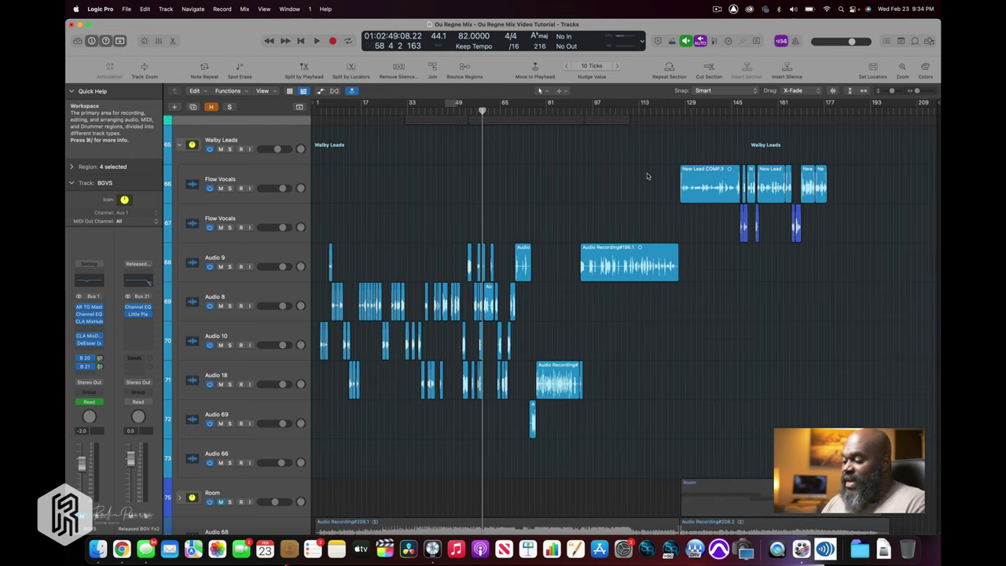
{"action": "scroll", "coordinate": [647, 173], "scroll_direction": "down", "scroll_amount": 1}
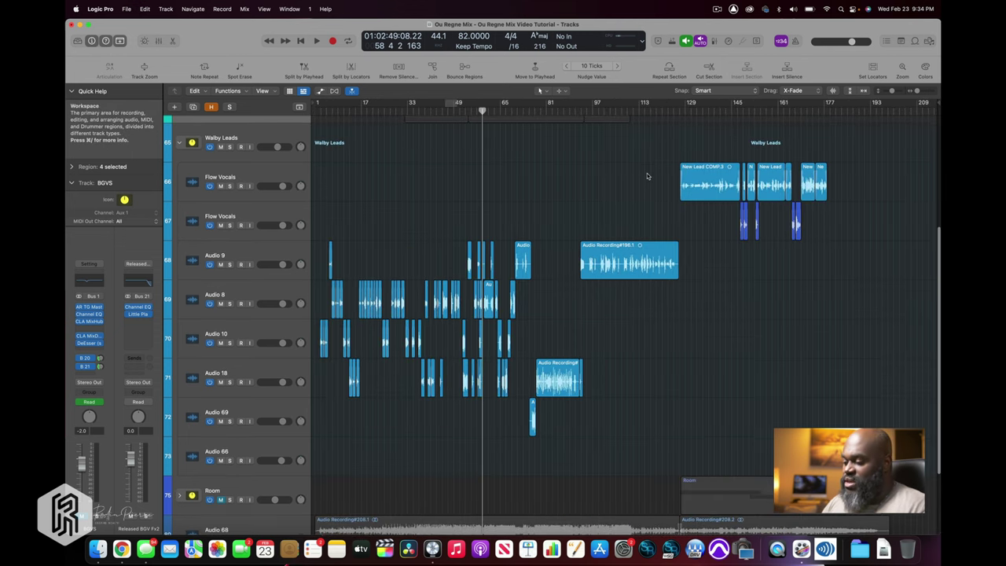
{"action": "scroll", "coordinate": [487, 314], "scroll_direction": "up", "scroll_amount": 10}
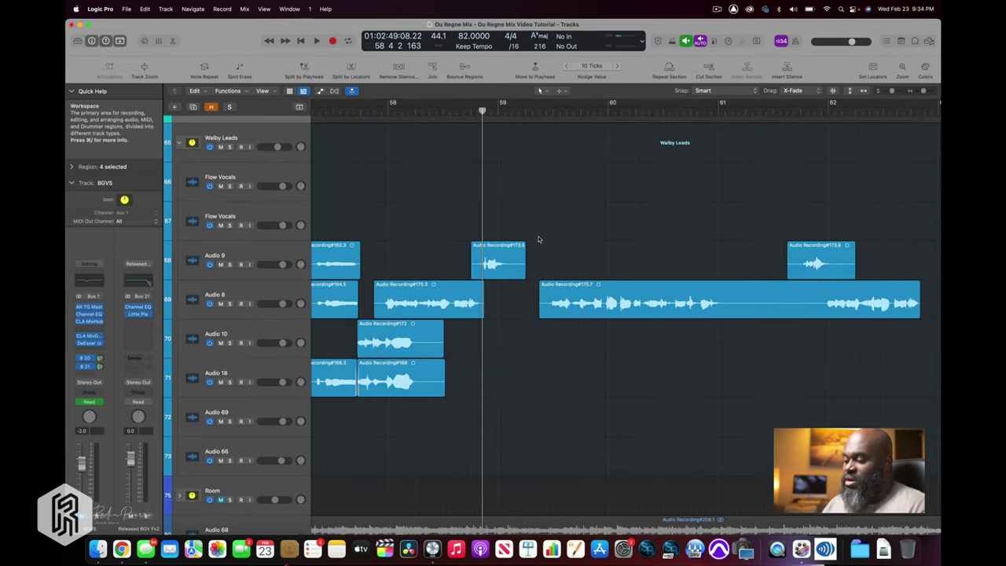
{"action": "scroll", "coordinate": [487, 313], "scroll_direction": "left", "scroll_amount": 10}
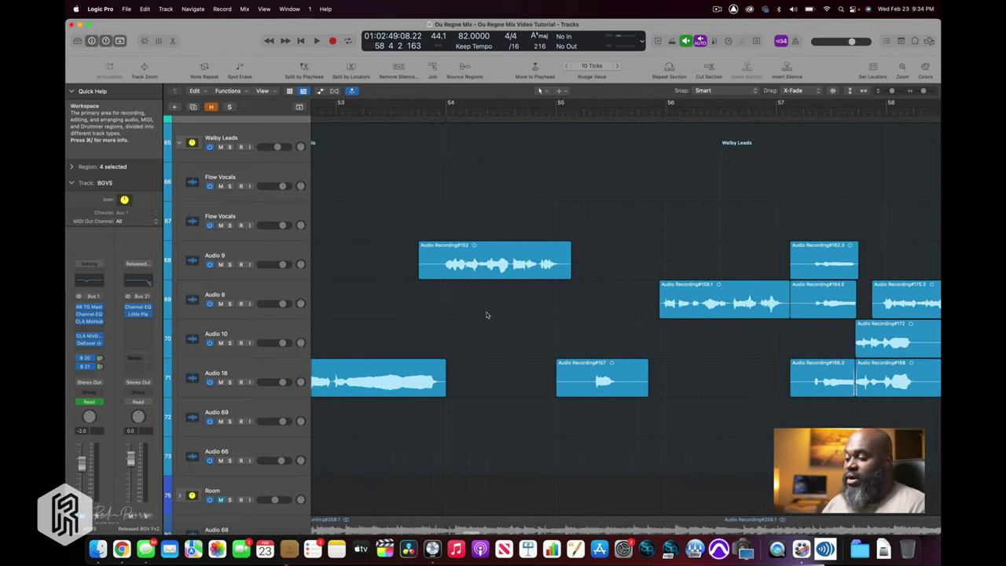
{"action": "scroll", "coordinate": [486, 316], "scroll_direction": "left", "scroll_amount": 1}
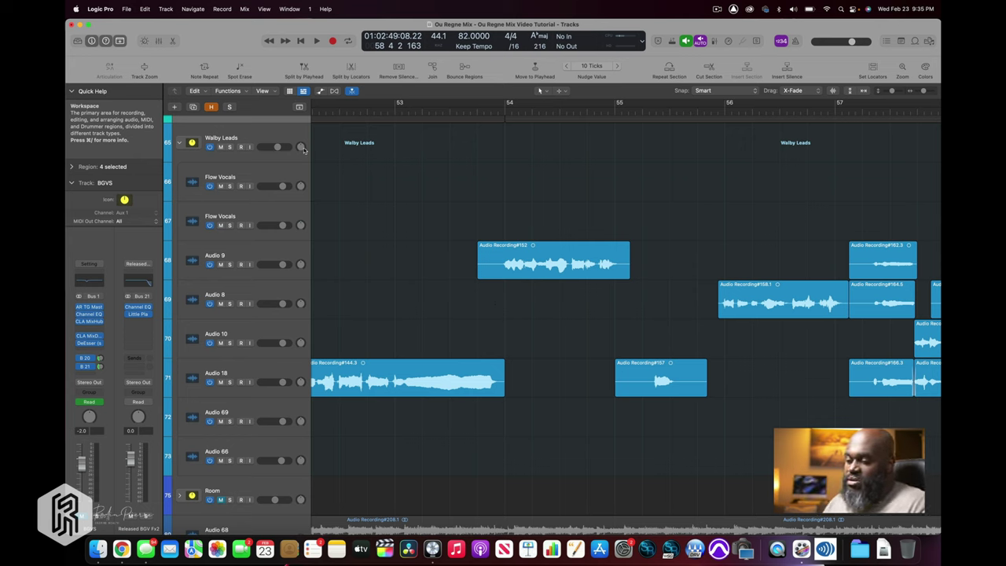
{"action": "left_click", "coordinate": [179, 142]}
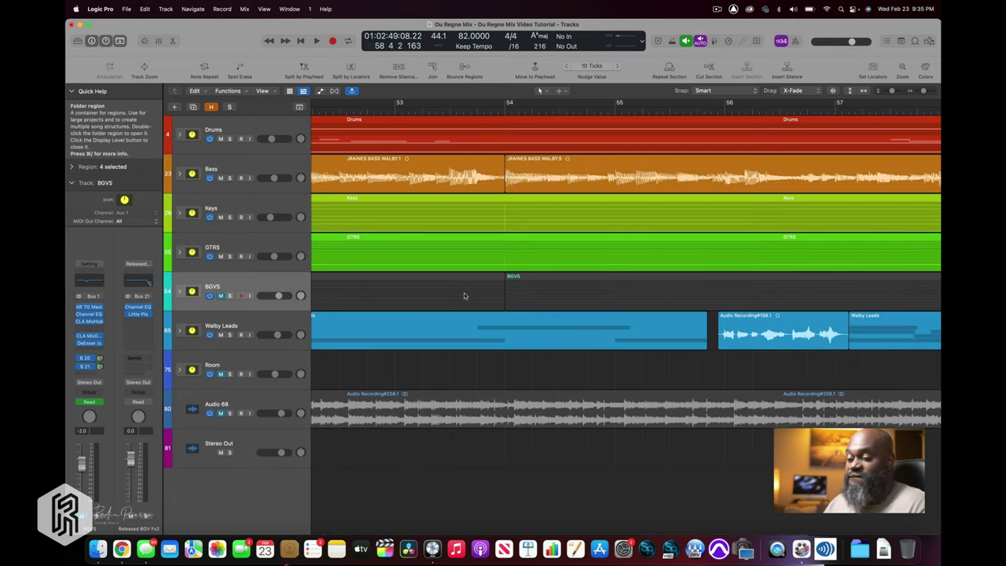